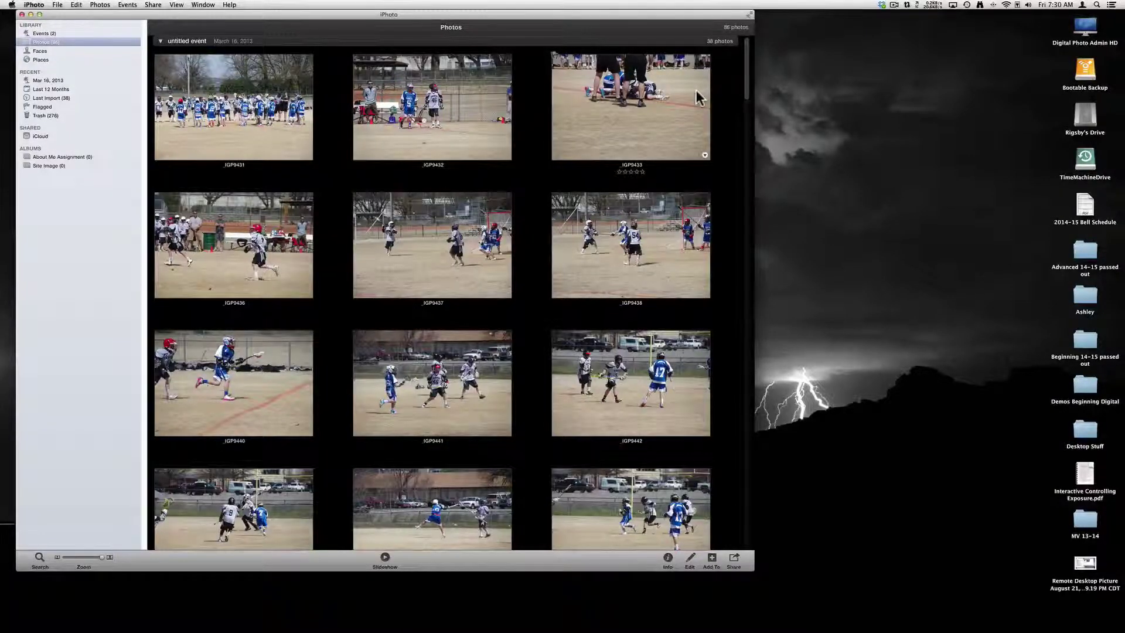
Select the 38 untitled-event lacrosse photos, starting from IGP9431 and ending at IGP9482
left_click_drag(305, 27, 348, 26)
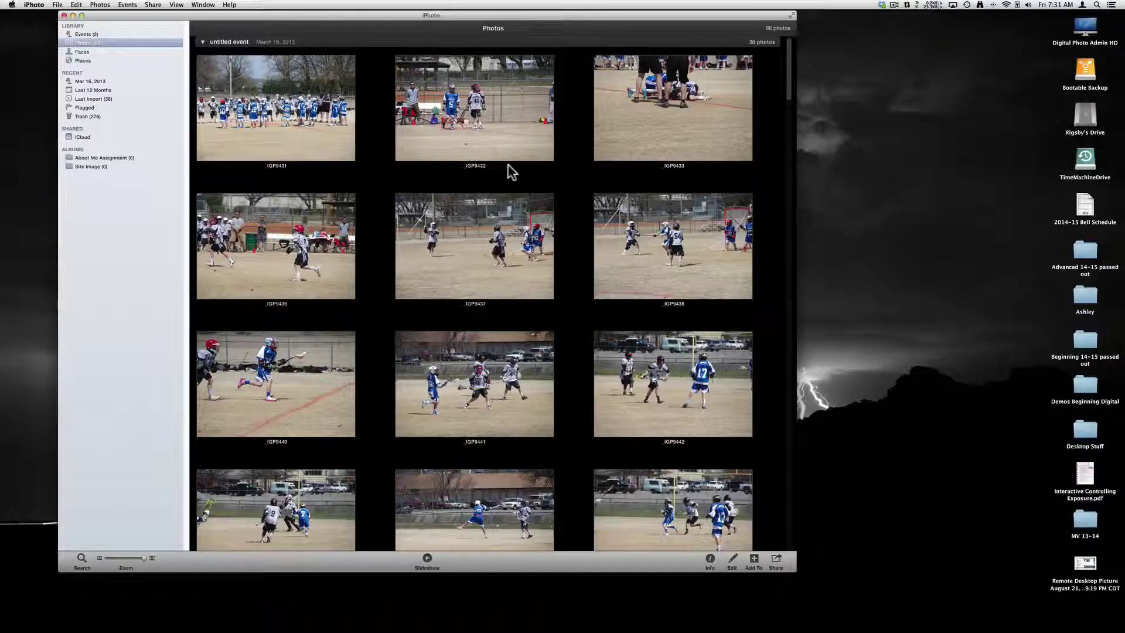
scroll(507, 166, "down", 5)
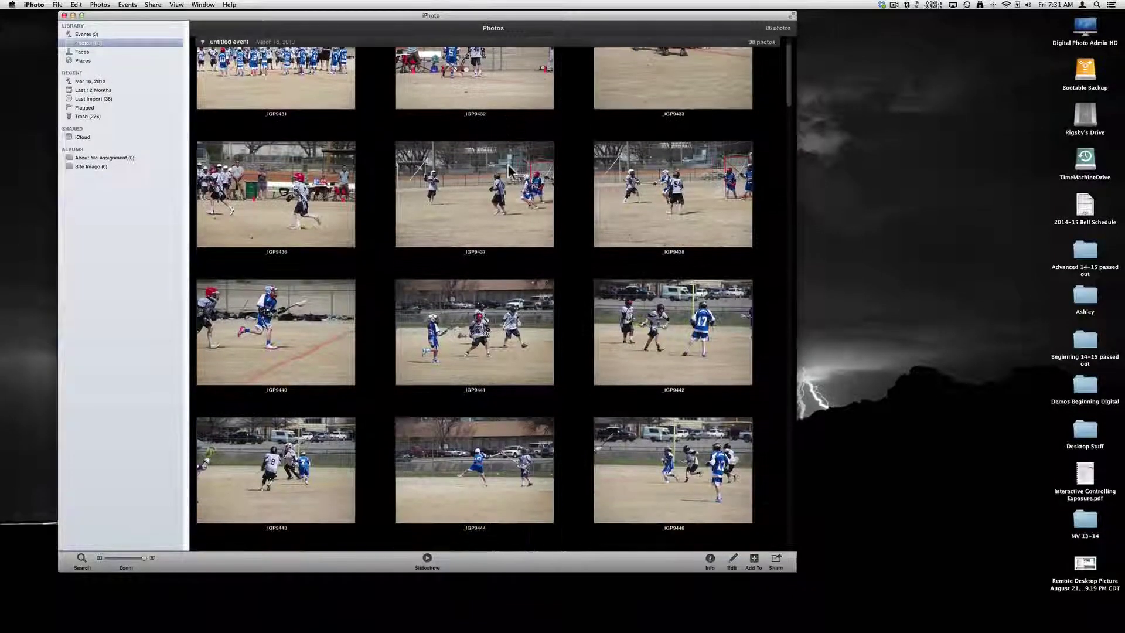
scroll(509, 166, "down", 3)
scroll(508, 169, "down", 5)
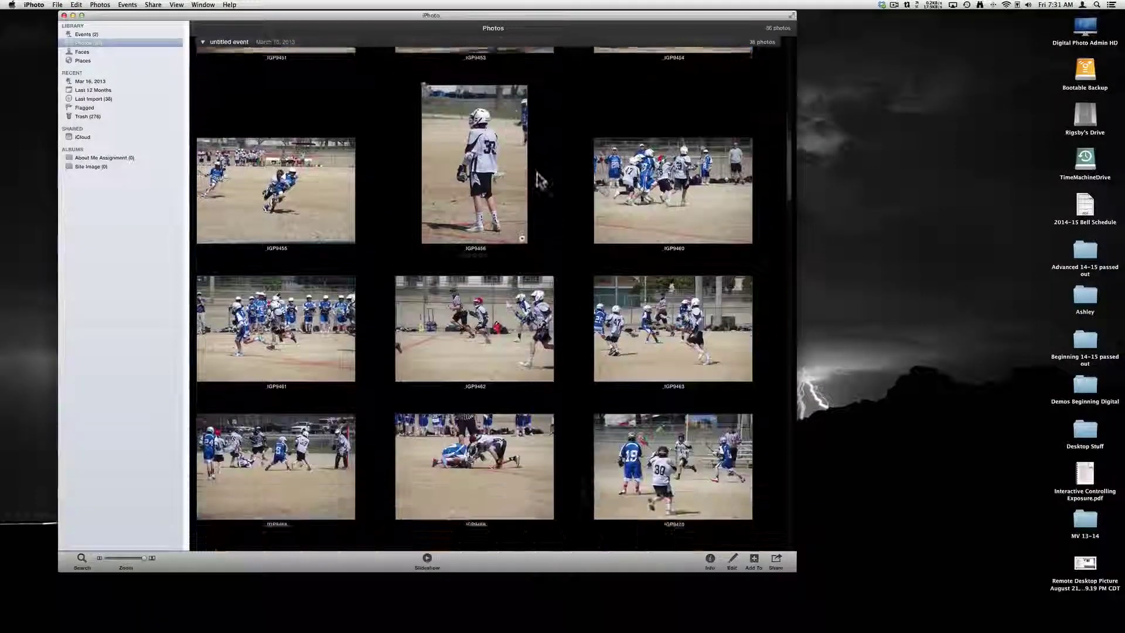
scroll(535, 176, "down", 5)
scroll(540, 175, "down", 5)
scroll(553, 176, "down", 5)
scroll(550, 171, "down", 3)
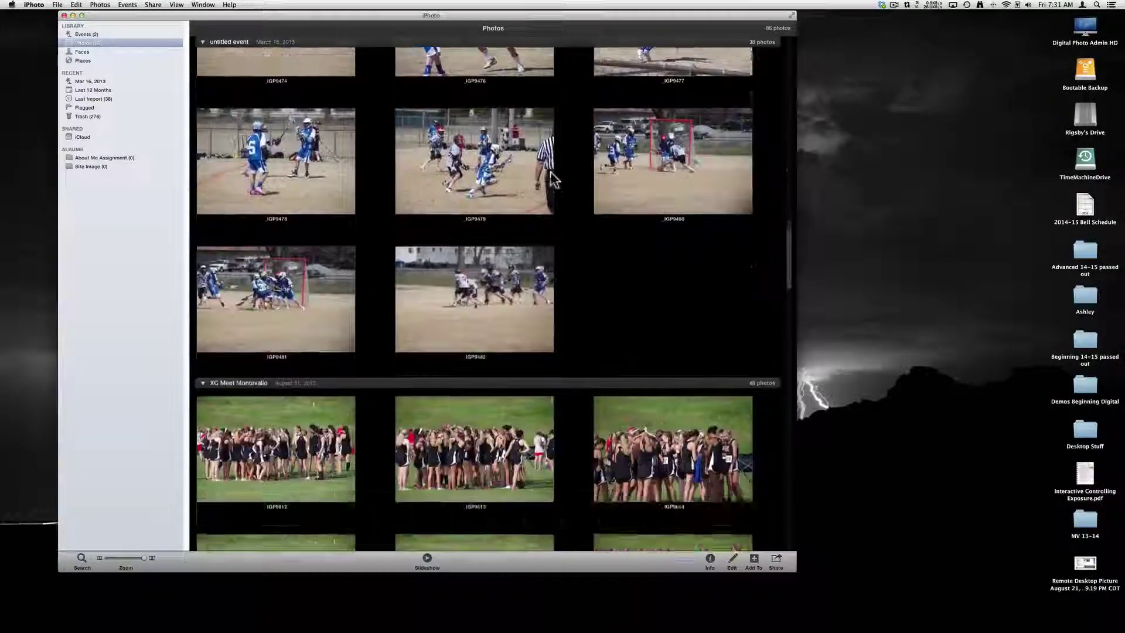
scroll(550, 172, "up", 5)
scroll(550, 171, "up", 5)
scroll(550, 171, "up", 5)
scroll(550, 171, "up", 3)
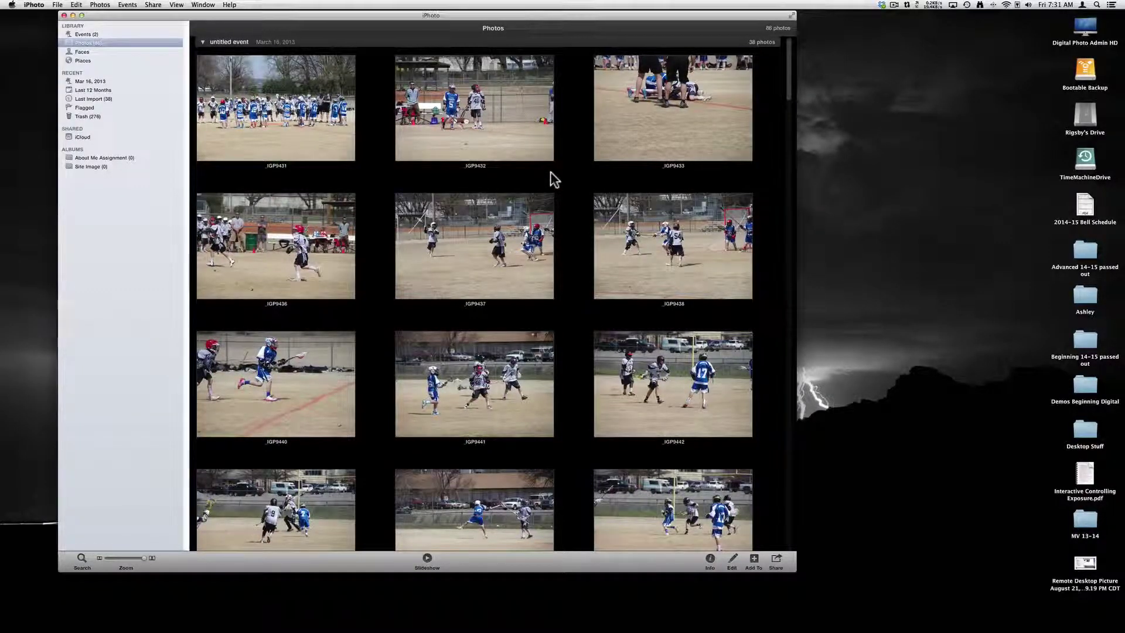
scroll(550, 172, "down", 5)
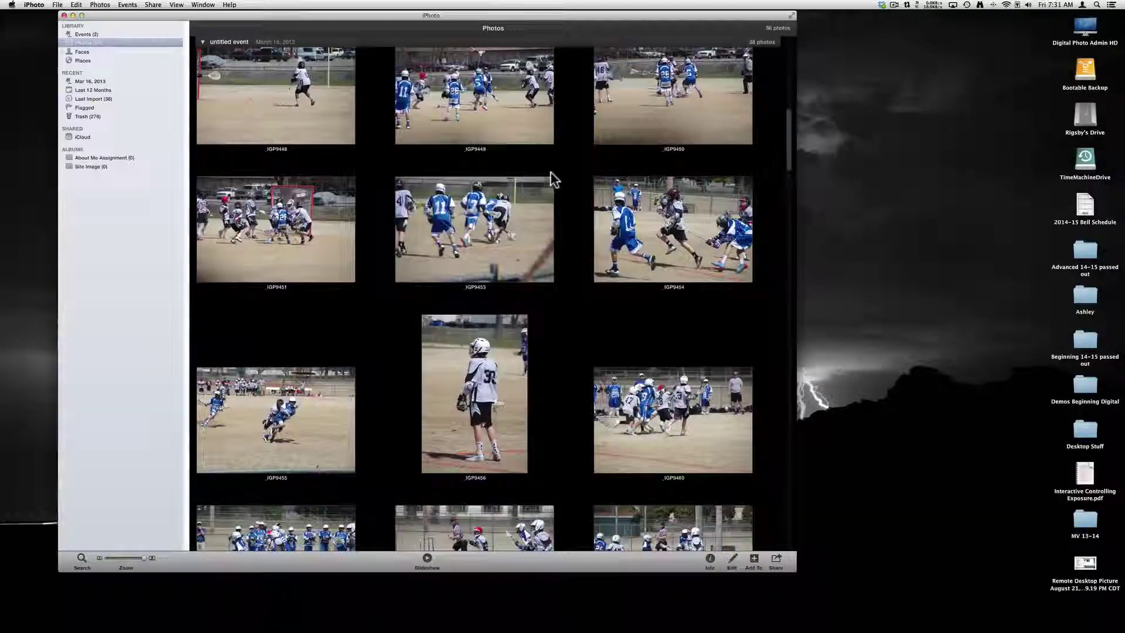
scroll(550, 171, "down", 2)
scroll(550, 172, "down", 1)
scroll(551, 171, "down", 2)
scroll(550, 173, "down", 2)
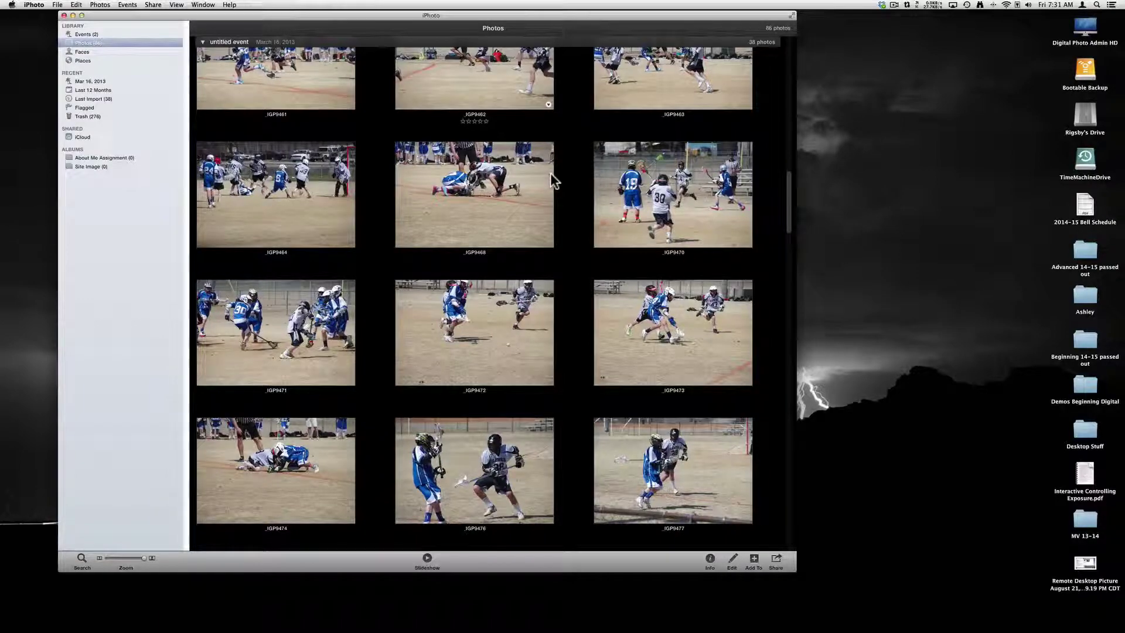
scroll(551, 173, "down", 3)
scroll(550, 173, "down", 1)
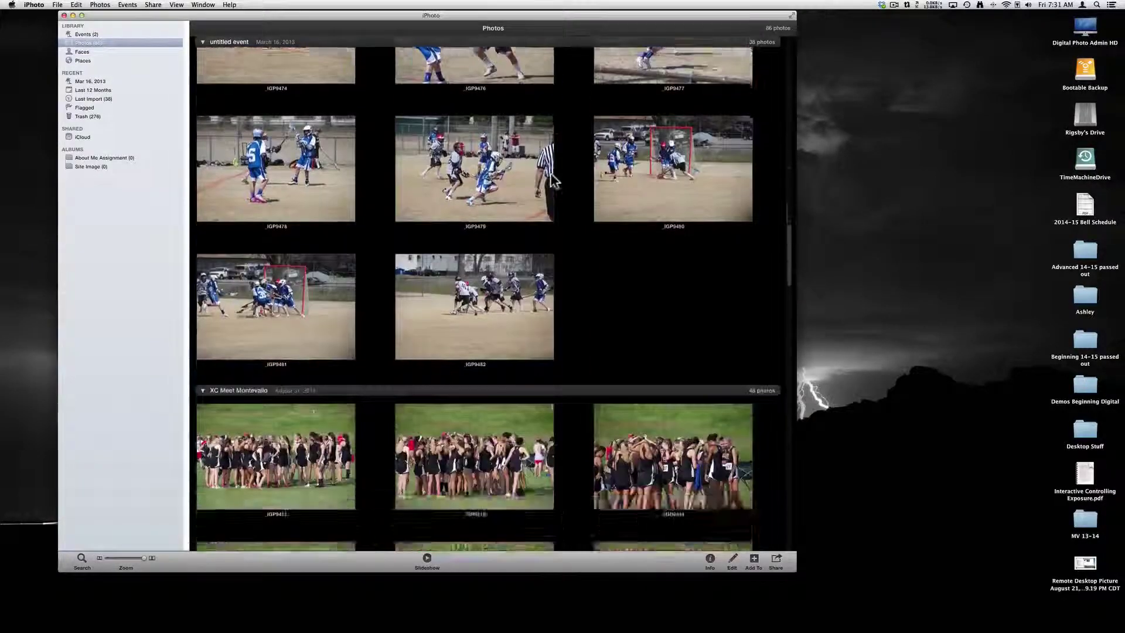
scroll(550, 173, "up", 15)
left_click(251, 82)
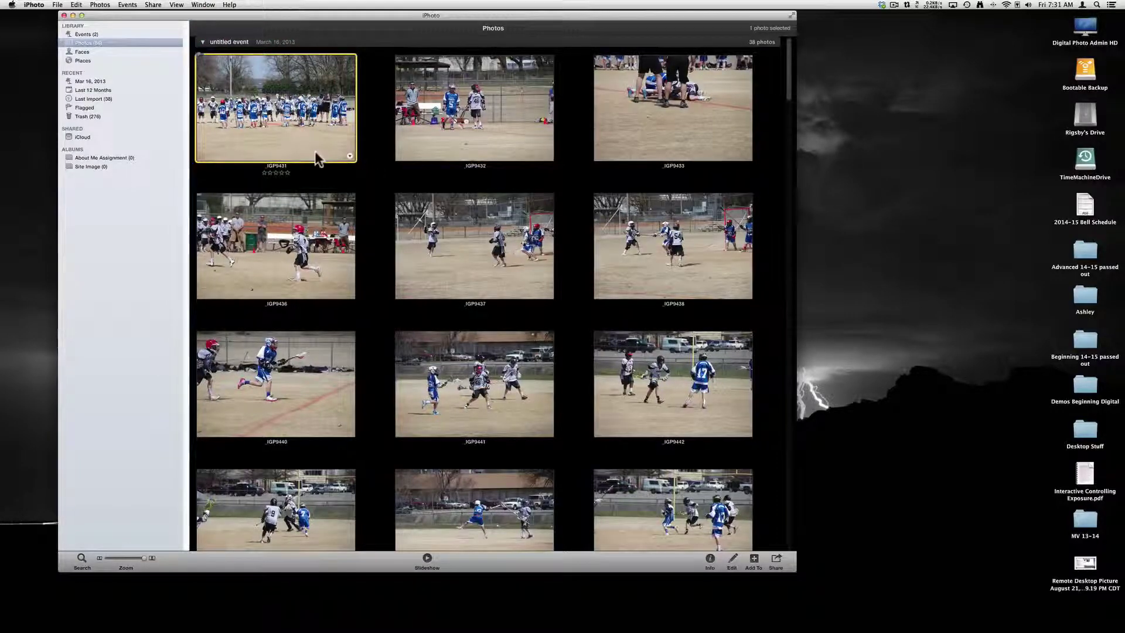
scroll(316, 158, "down", 3)
scroll(316, 158, "down", 3)
scroll(316, 159, "down", 3)
scroll(315, 158, "down", 3)
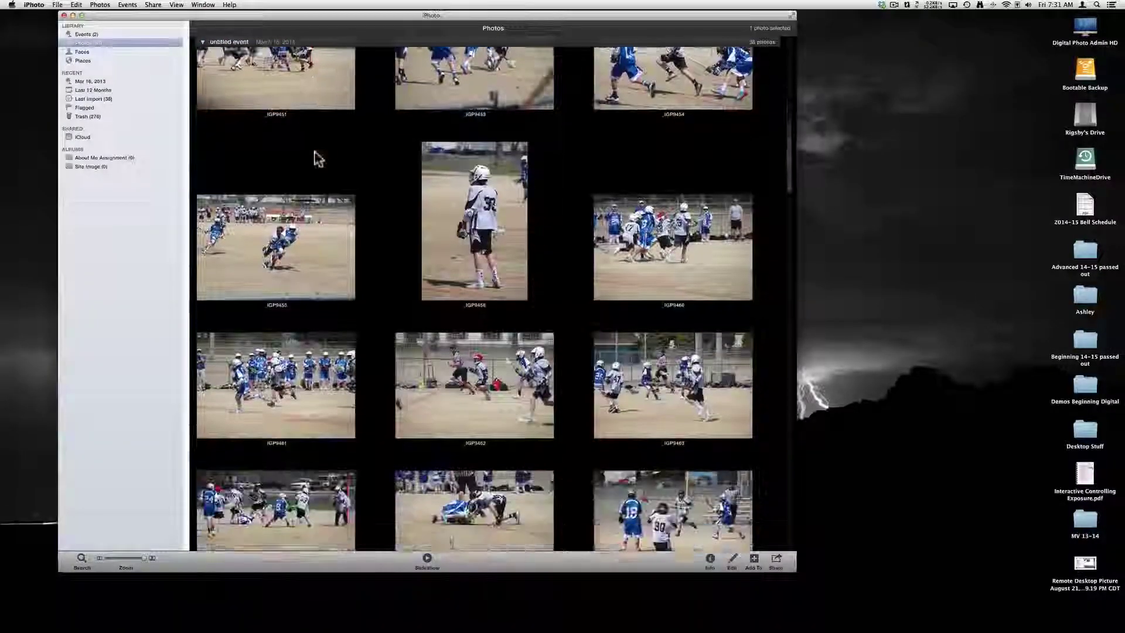
scroll(315, 158, "down", 3)
scroll(316, 158, "down", 3)
scroll(316, 159, "down", 3)
scroll(317, 159, "down", 3)
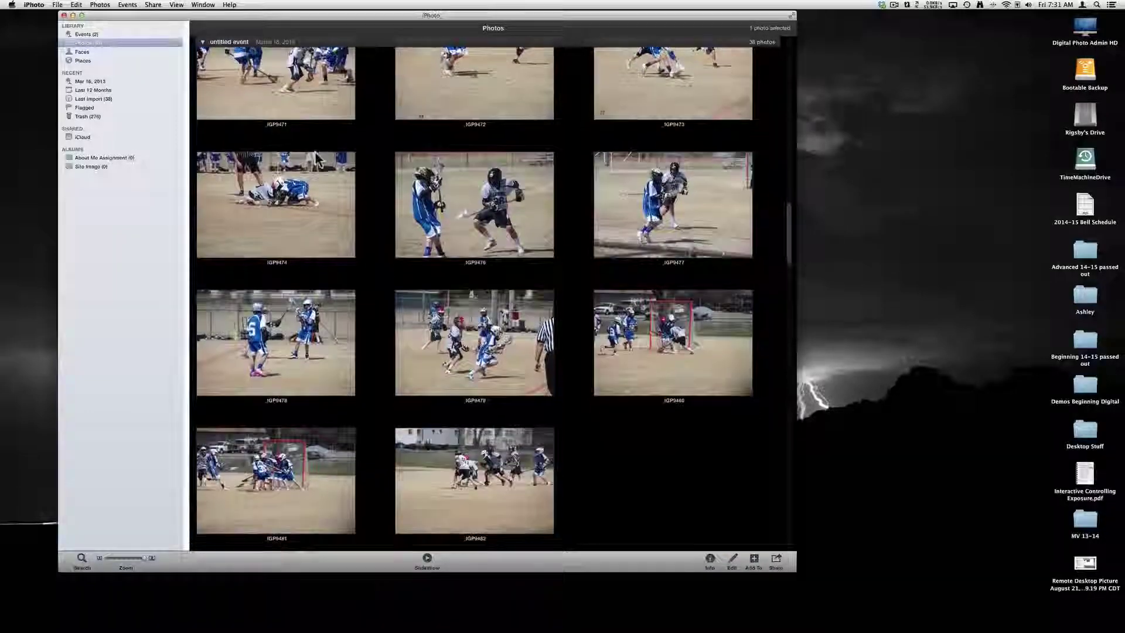
mouse_move(474, 480)
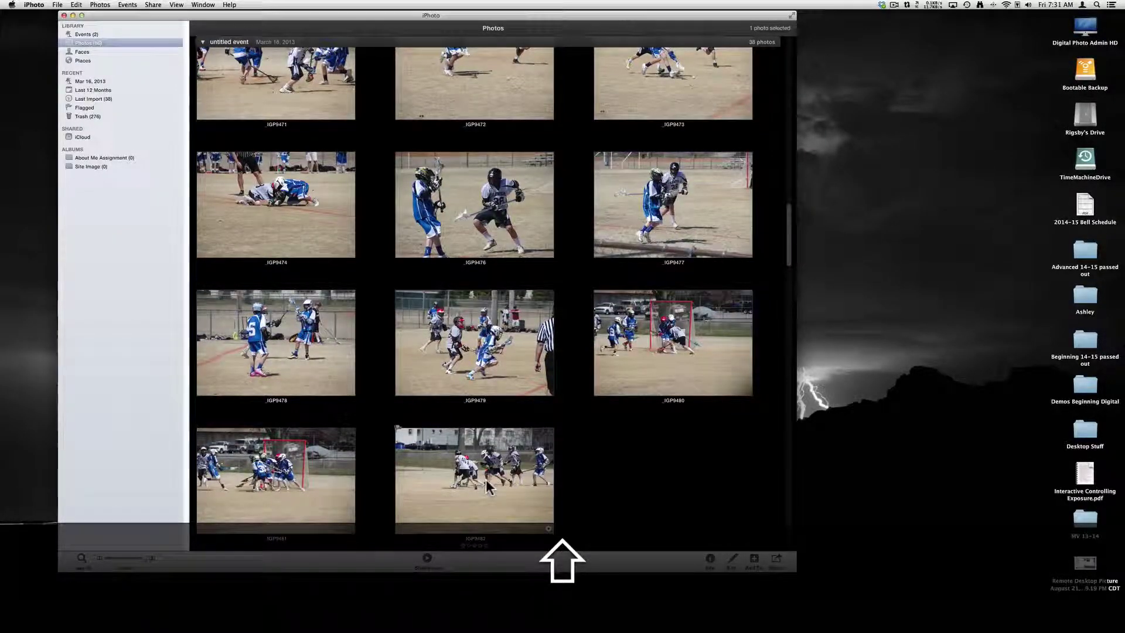
key("super+a")
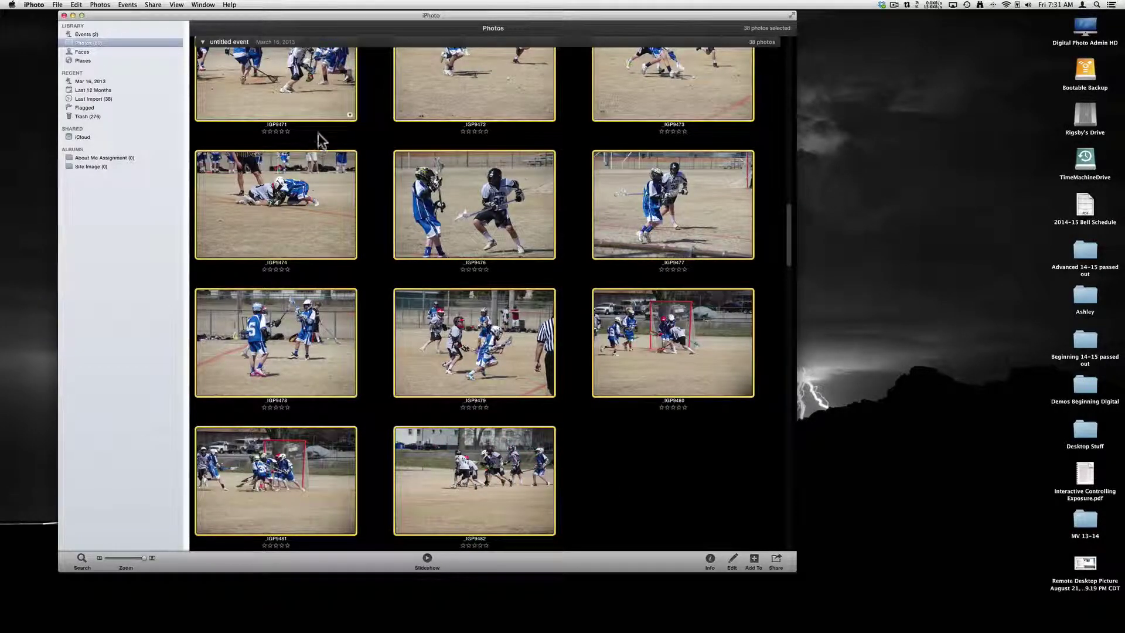
Batch-change the 38 photos' titles to the text 'Hawks LAX Game' with appended numbers
left_click(101, 6)
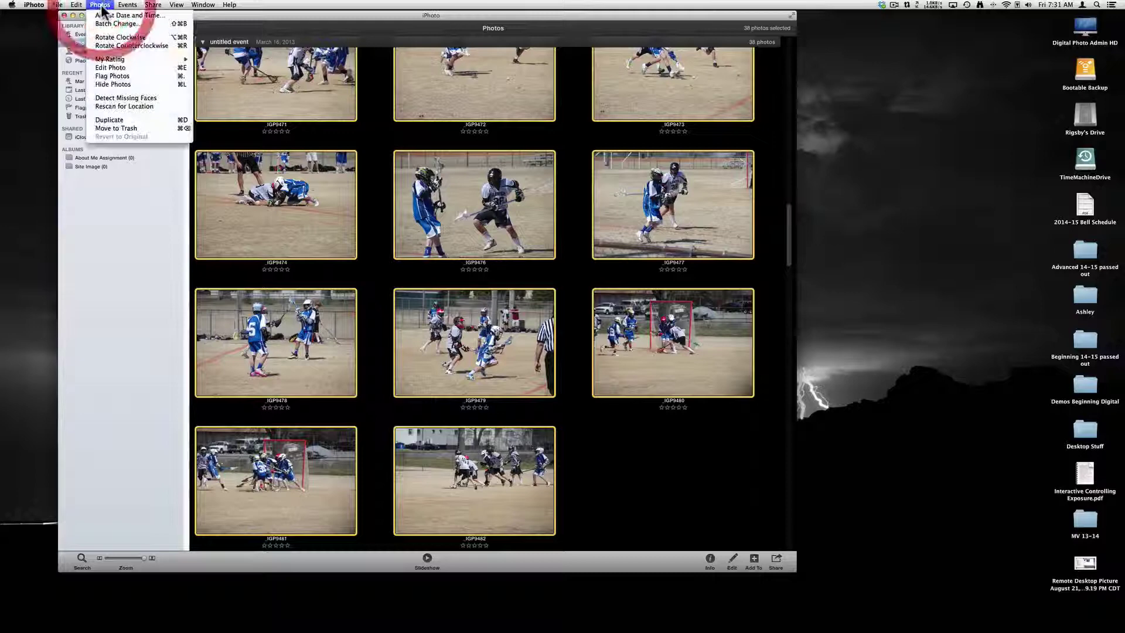
left_click(104, 23)
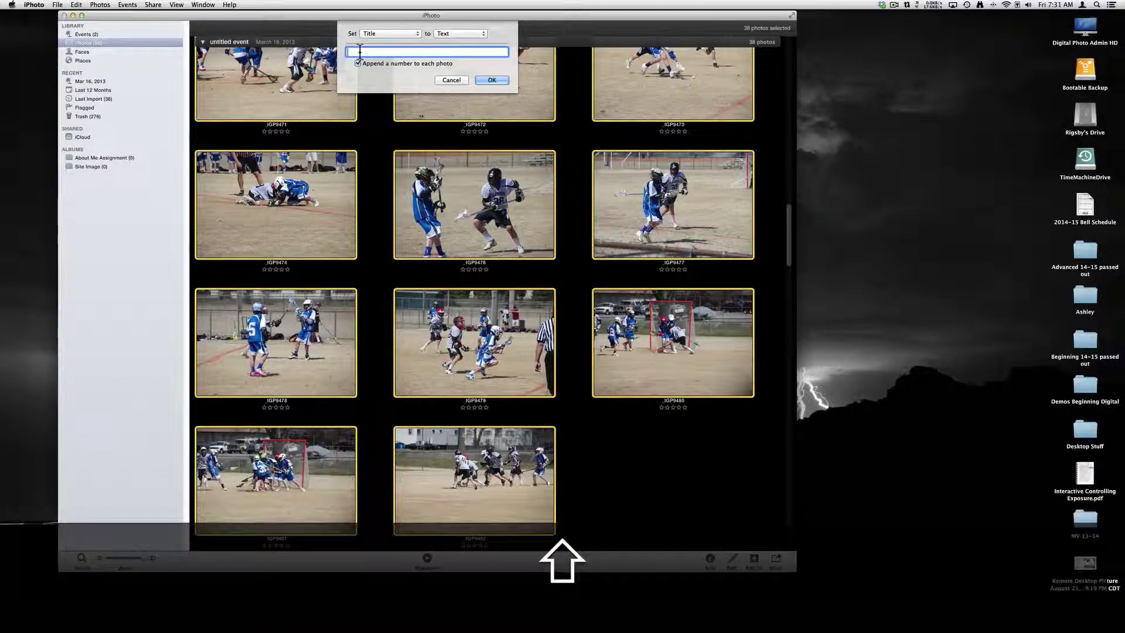
type("Hawks ")
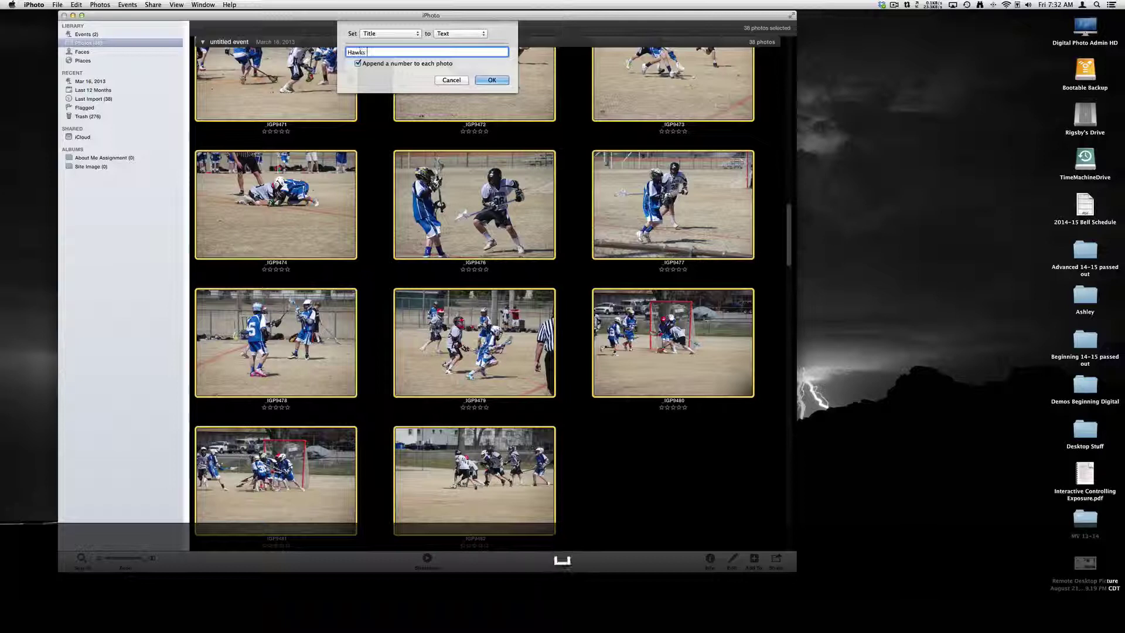
type("LA")
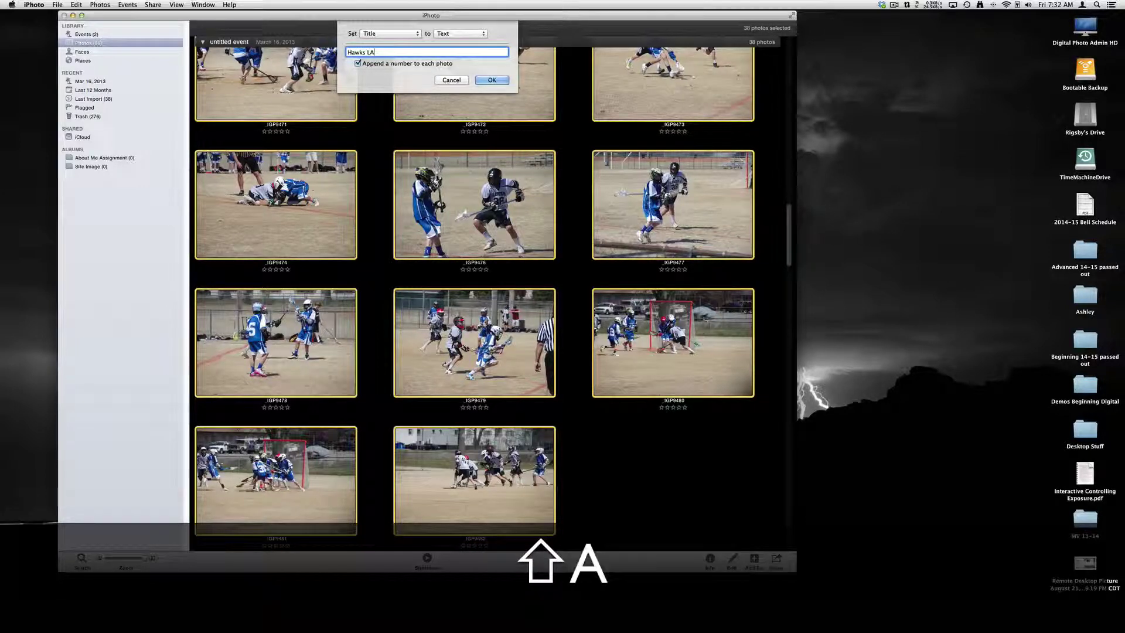
type("X Ga")
type("me")
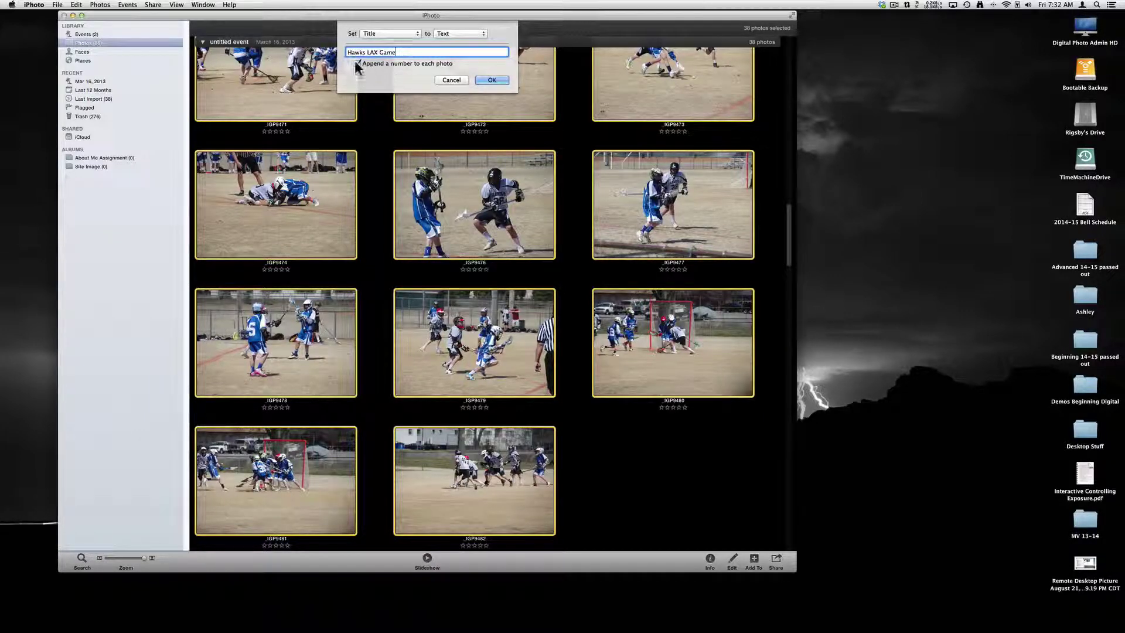
left_click(479, 34)
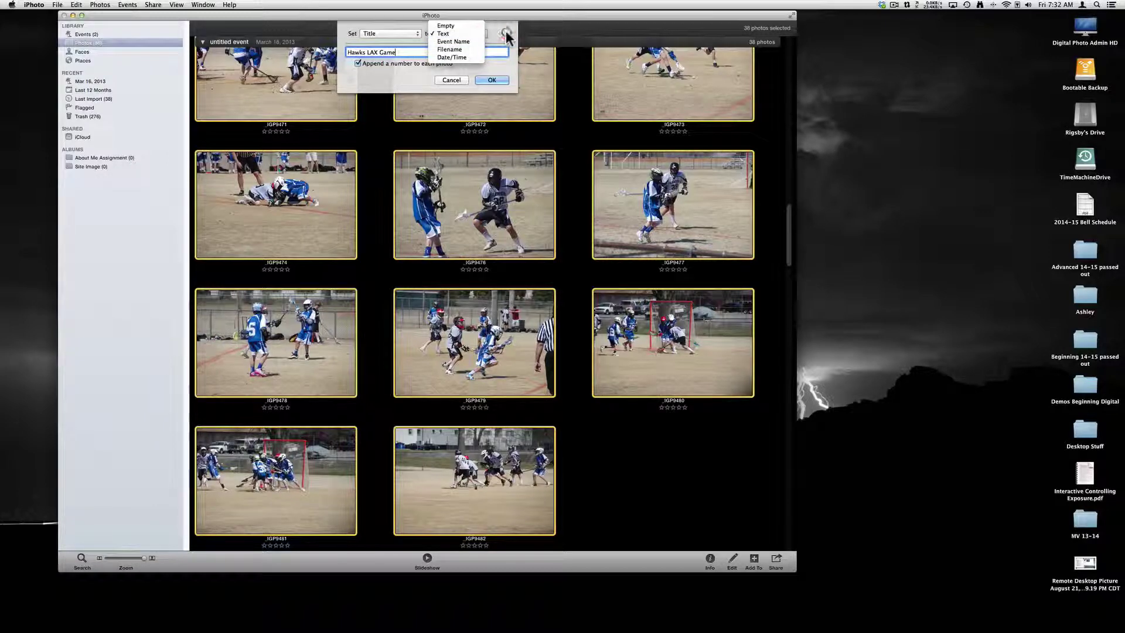
left_click(507, 35)
left_click(499, 80)
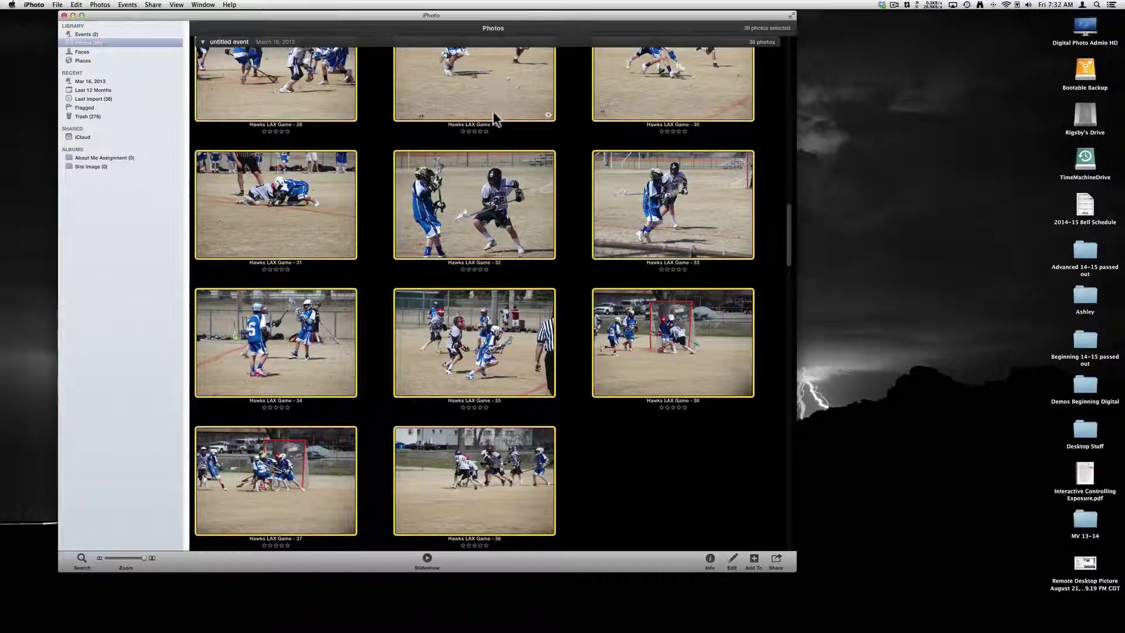
scroll(494, 121, "up", 5)
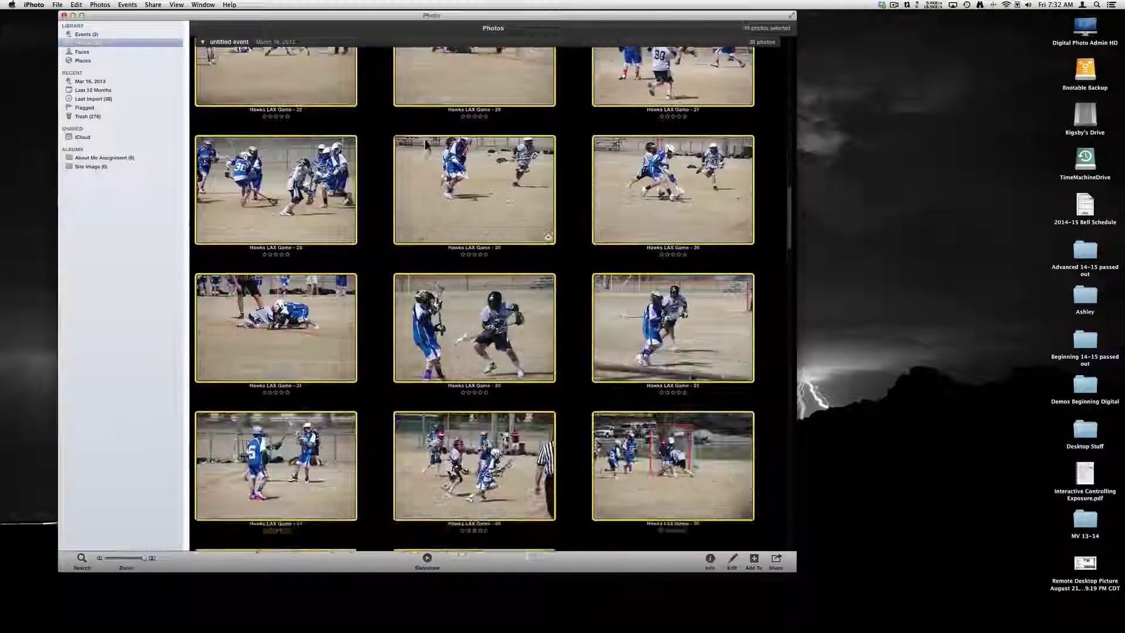
scroll(426, 145, "down", 3)
scroll(527, 308, "down", 3)
scroll(609, 434, "down", 5)
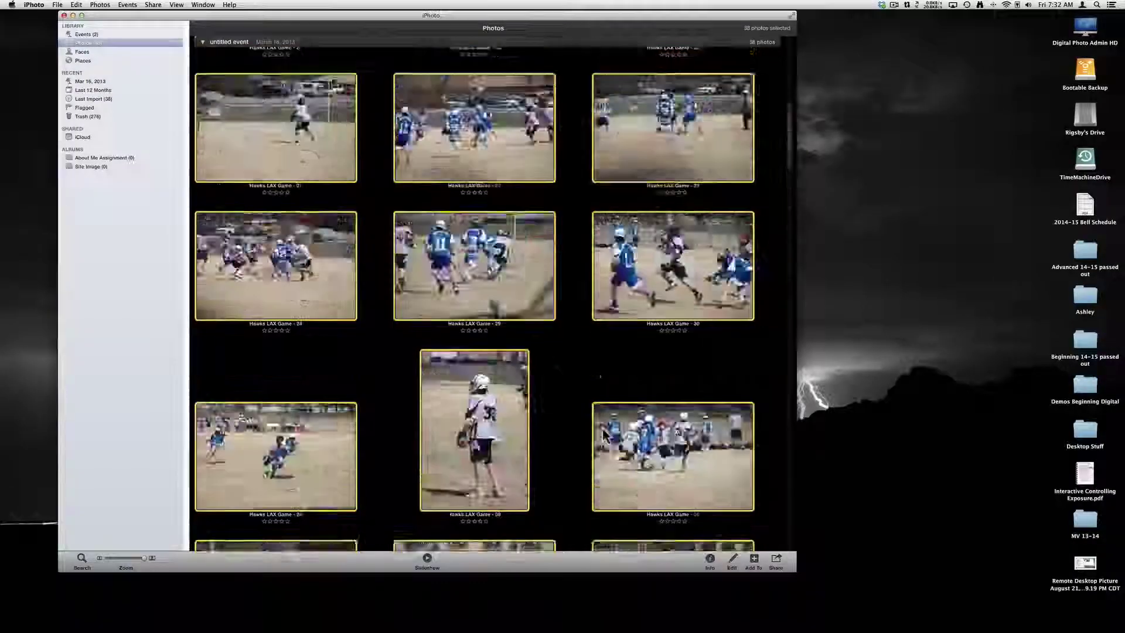
scroll(558, 325, "down", 3)
scroll(558, 325, "down", 3)
scroll(558, 325, "down", 3)
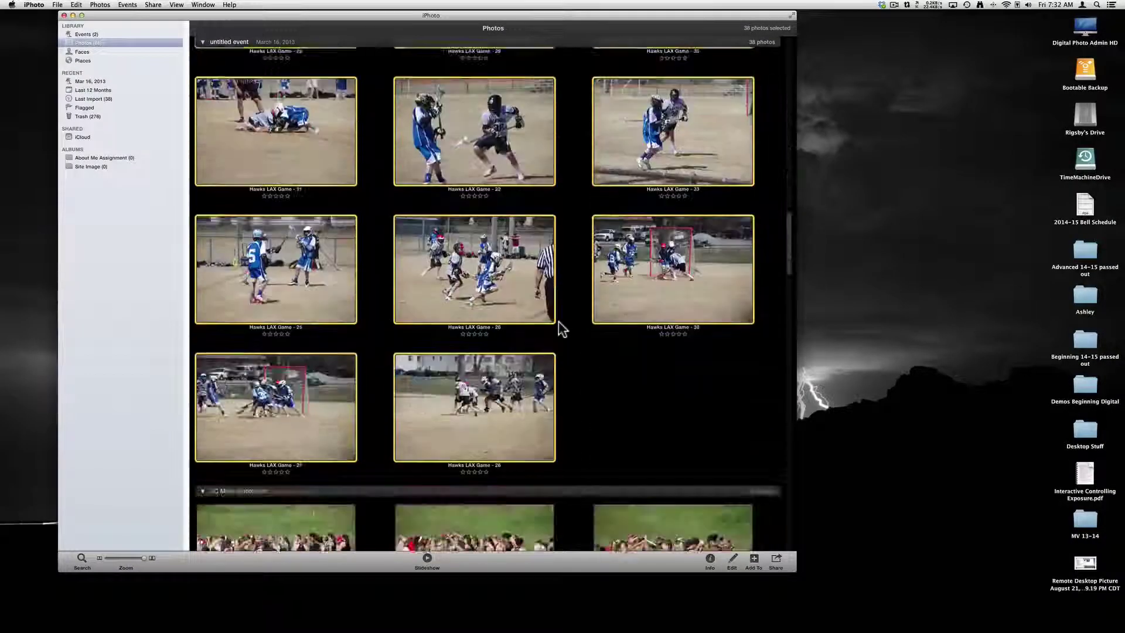
scroll(562, 330, "down", 3)
scroll(589, 282, "down", 3)
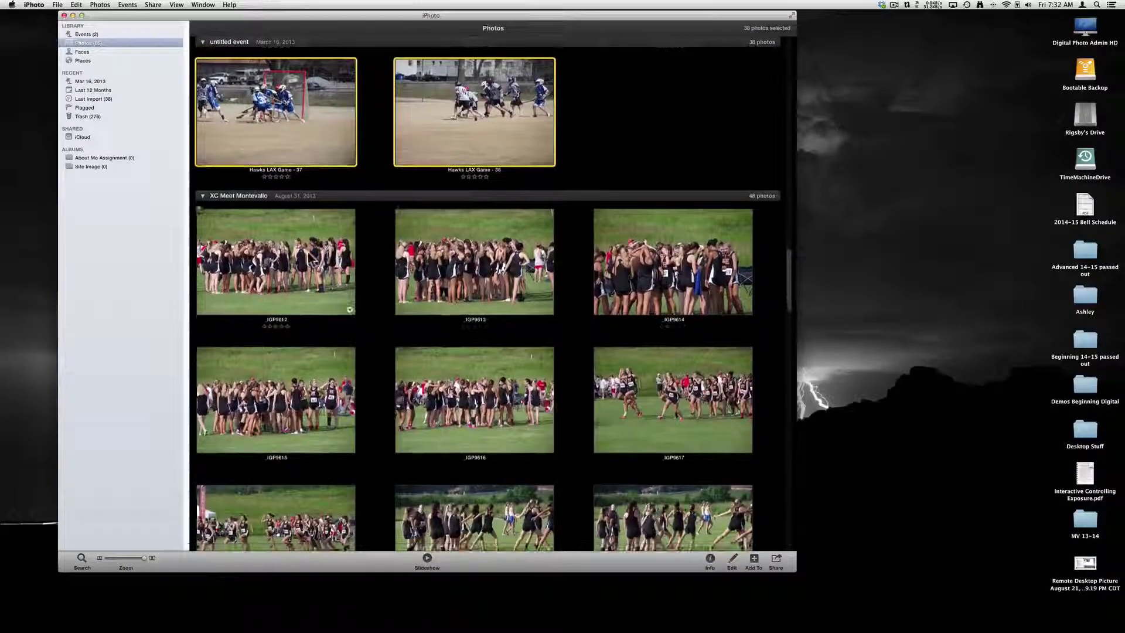
Select IGP9467, the first photo of the XC Meet Montevallo event
left_click(304, 254)
scroll(310, 257, "down", 5)
scroll(310, 255, "down", 5)
scroll(309, 253, "down", 5)
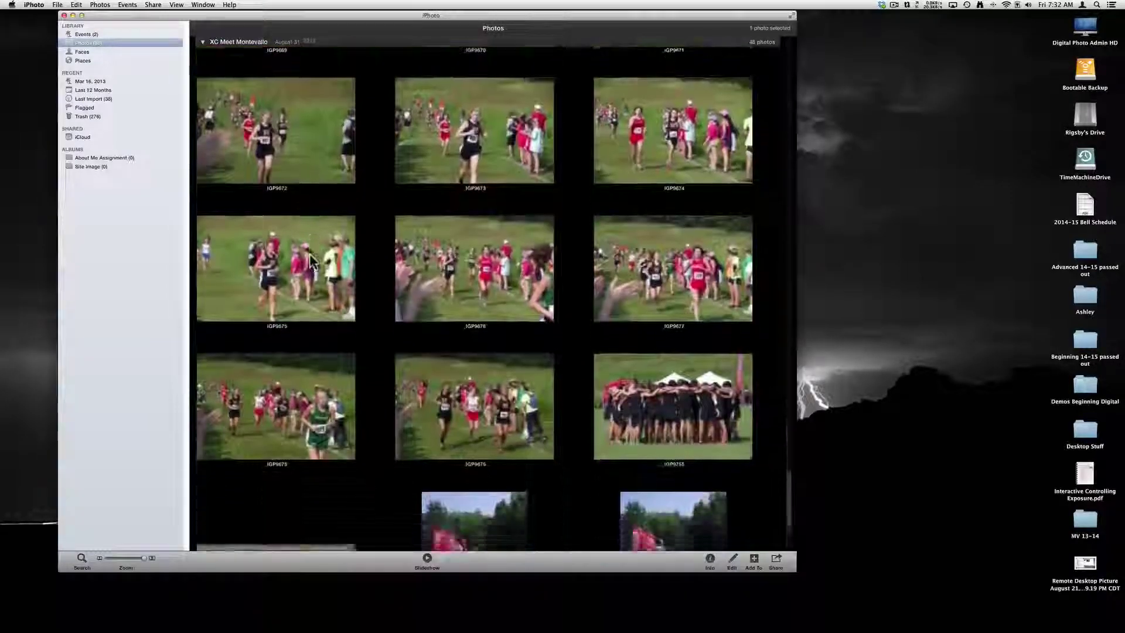
scroll(309, 254, "down", 3)
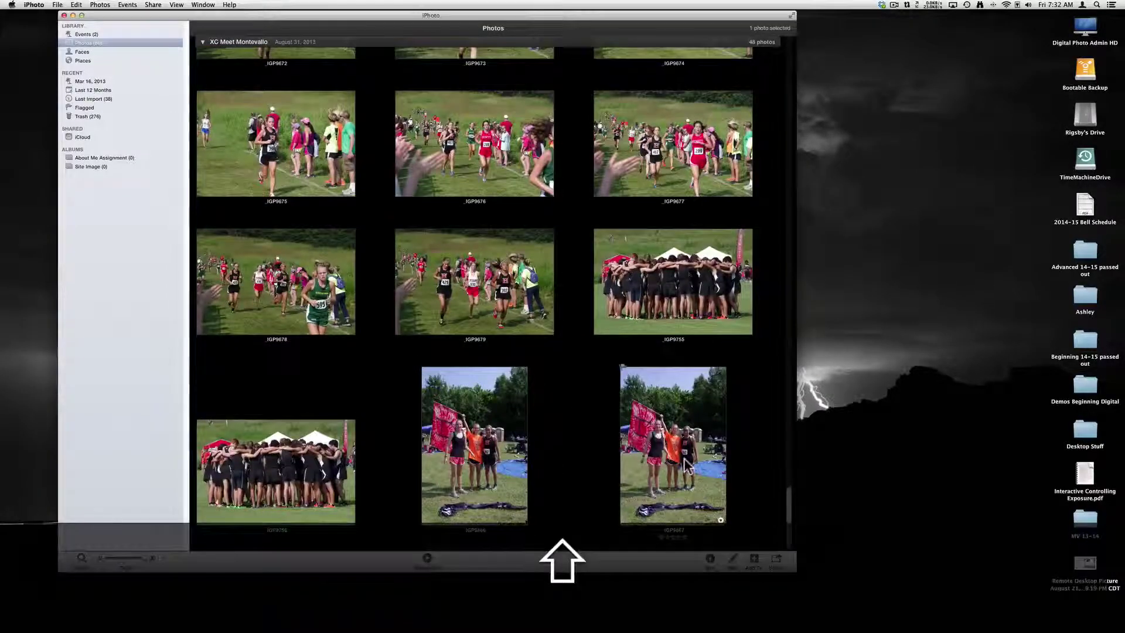
Select all 48 XC Meet photos and batch-retitle them 'Montevallo XC Meet' with appended numbers
left_click(686, 466, "shift")
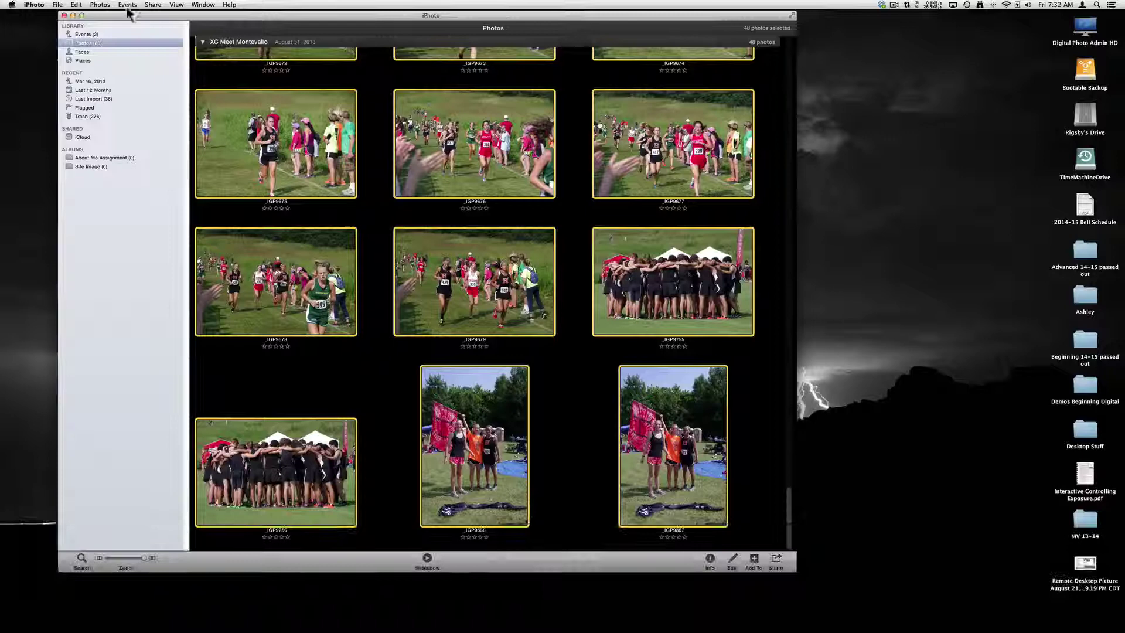
left_click(100, 5)
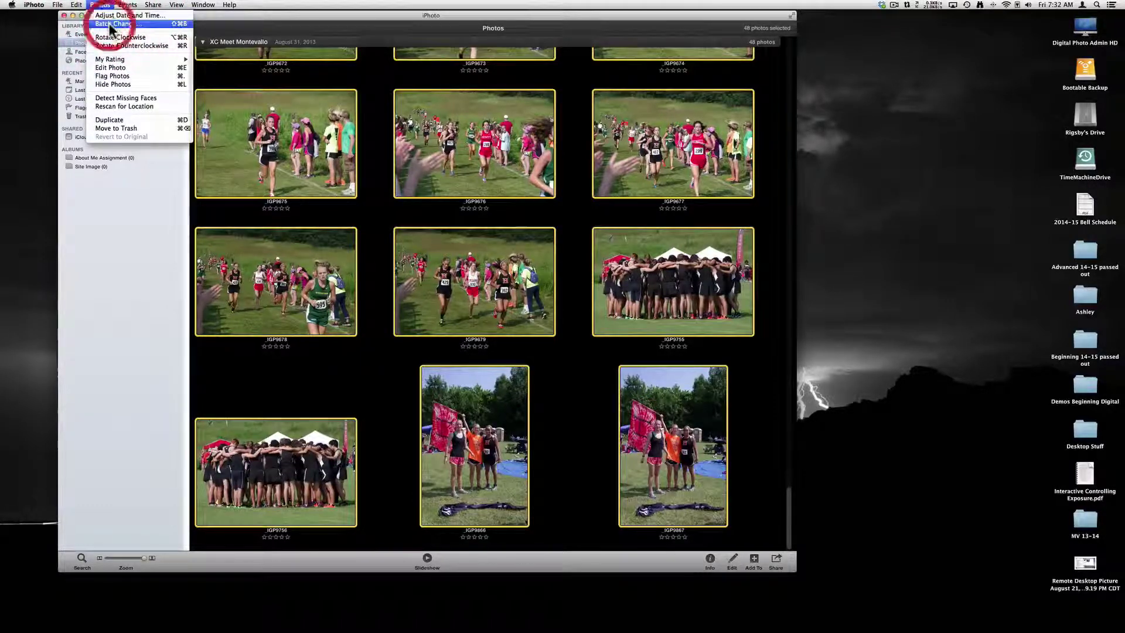
left_click(108, 23)
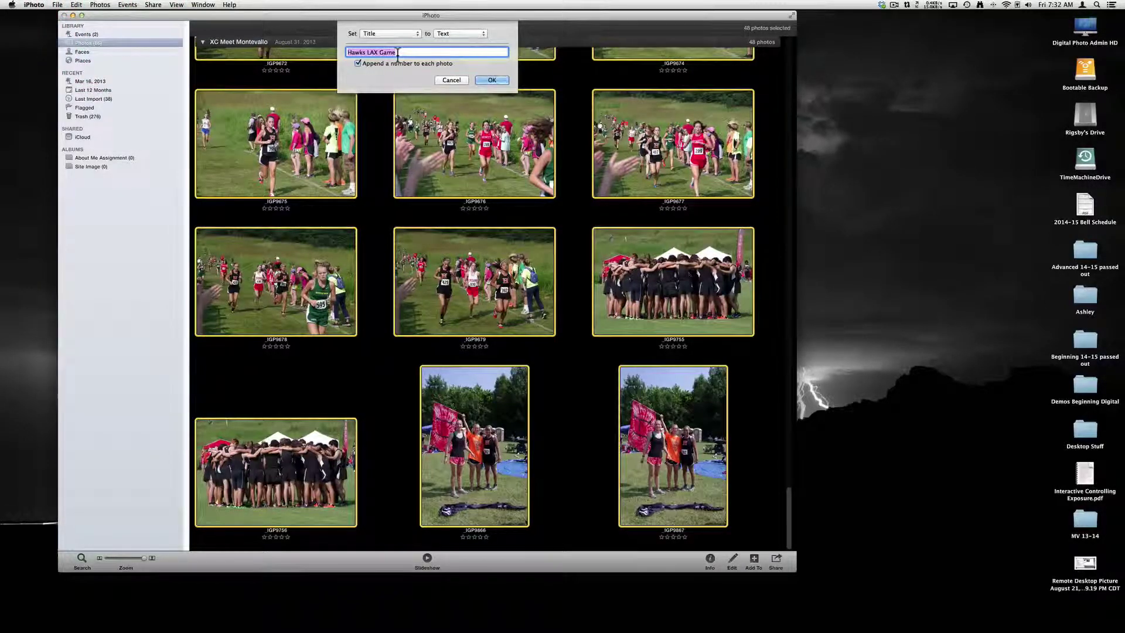
key("BackSpace")
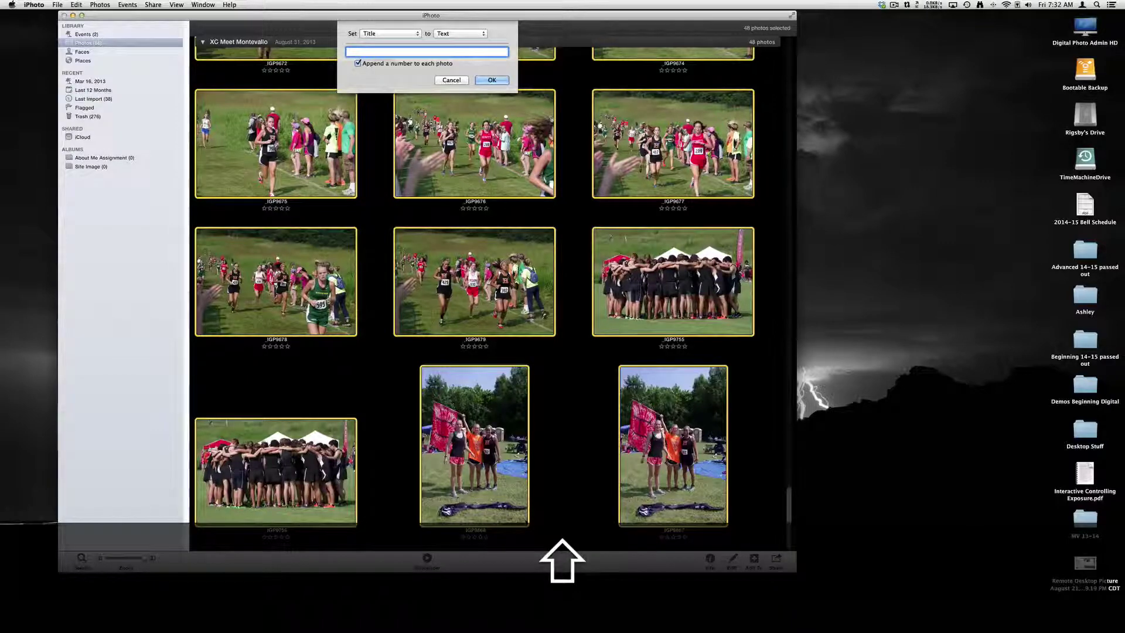
type("Montevall")
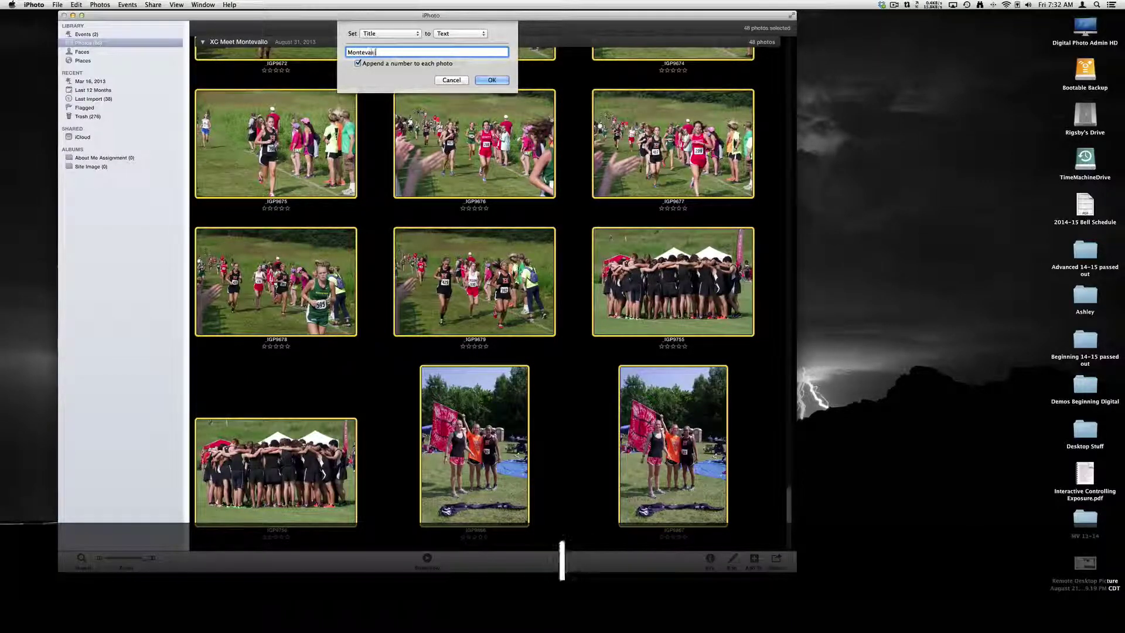
key("BackSpace")
key("BackSpace")
key("BackSpace")
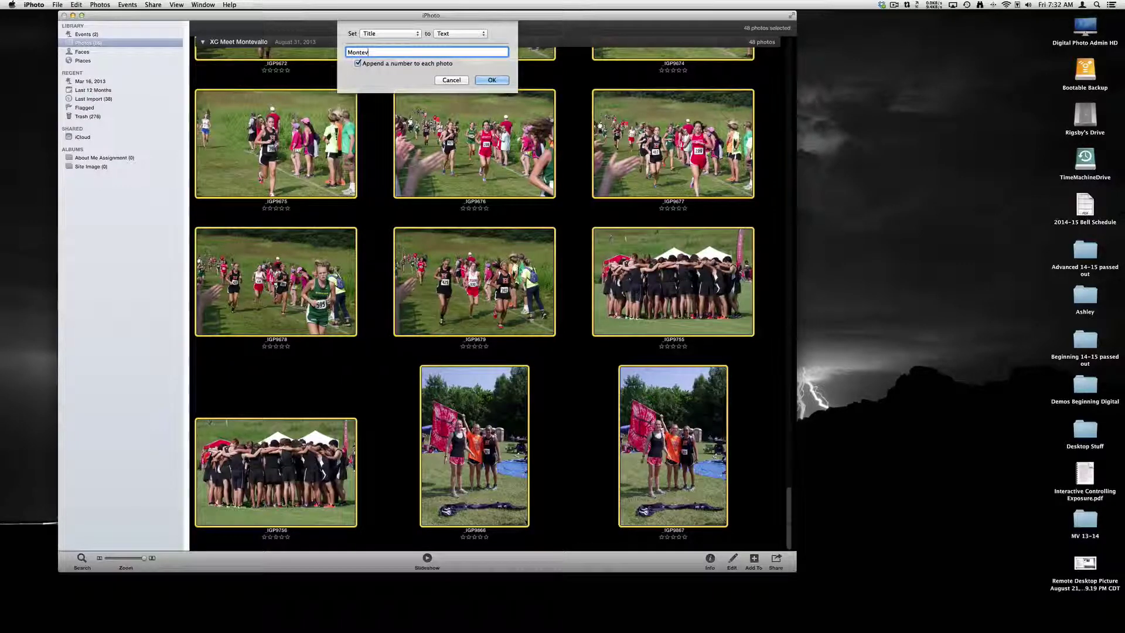
type("allo X")
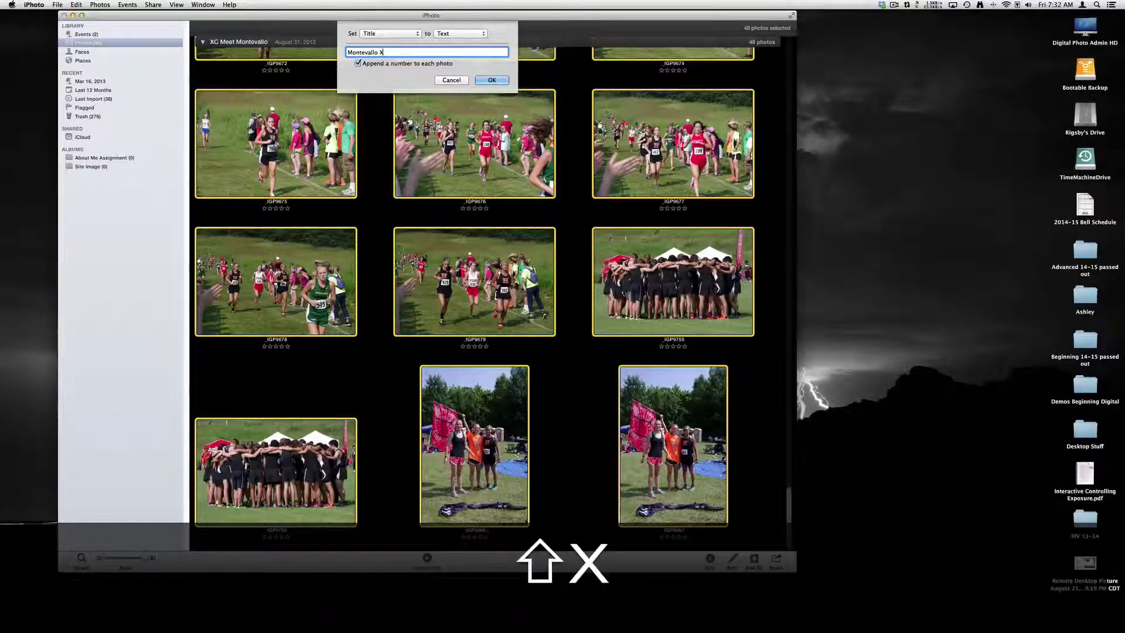
type("C Mee")
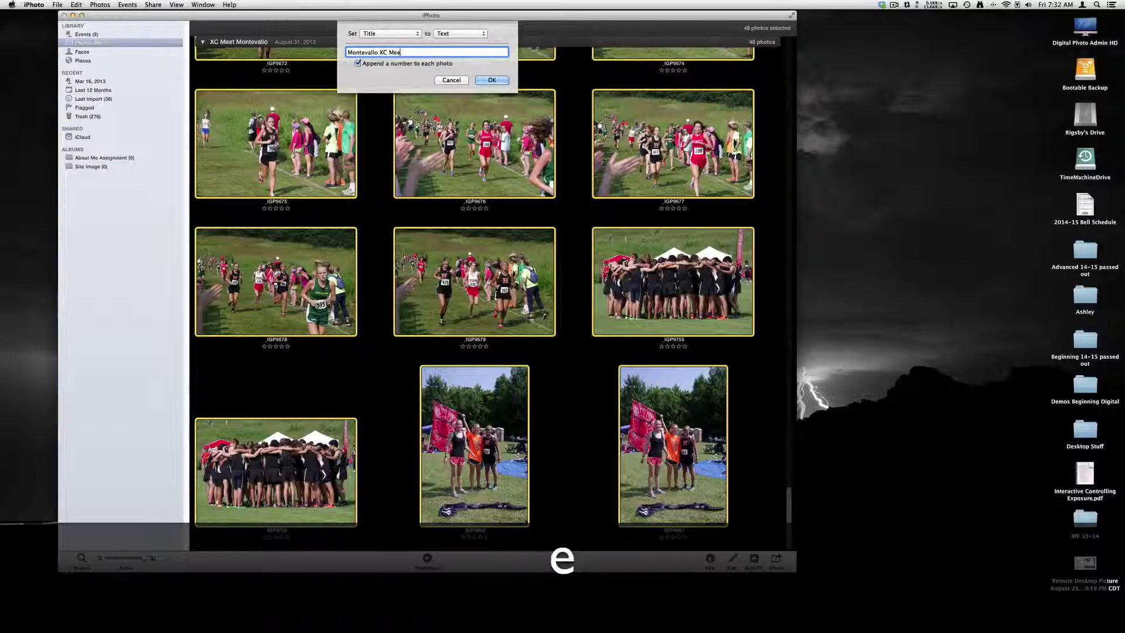
type("t")
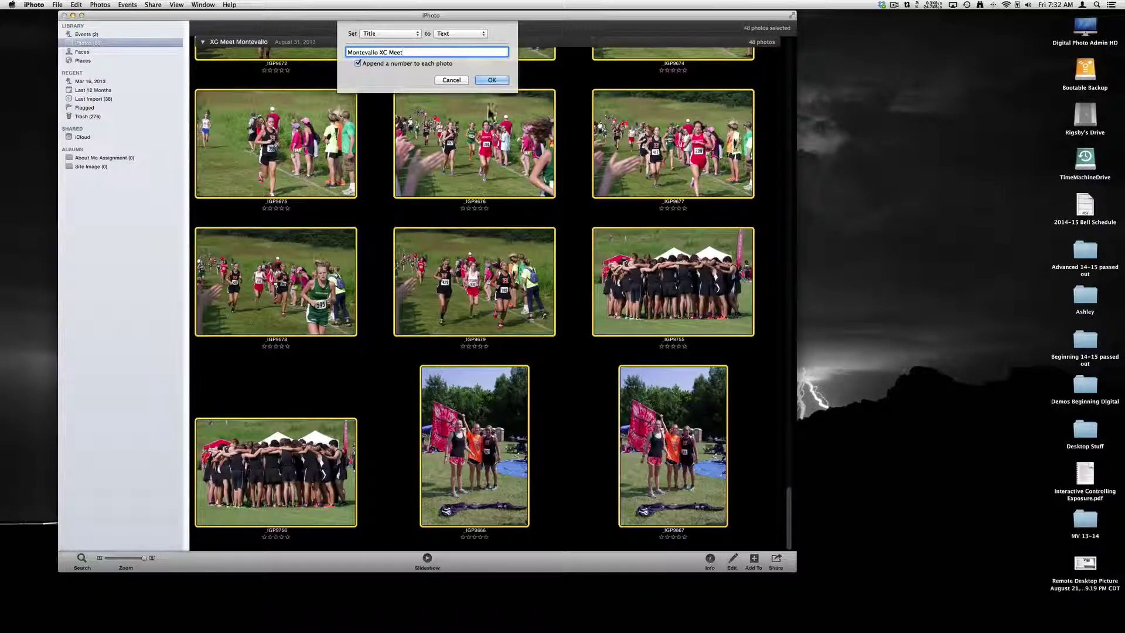
left_click(500, 80)
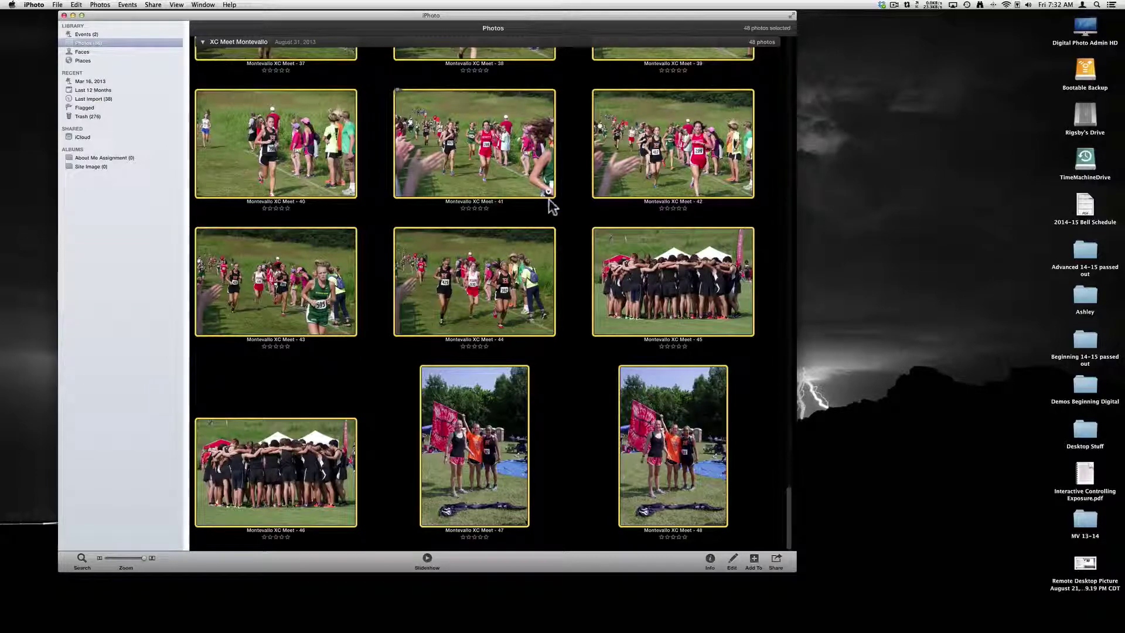
scroll(548, 200, "up", 10)
scroll(551, 205, "down", 10)
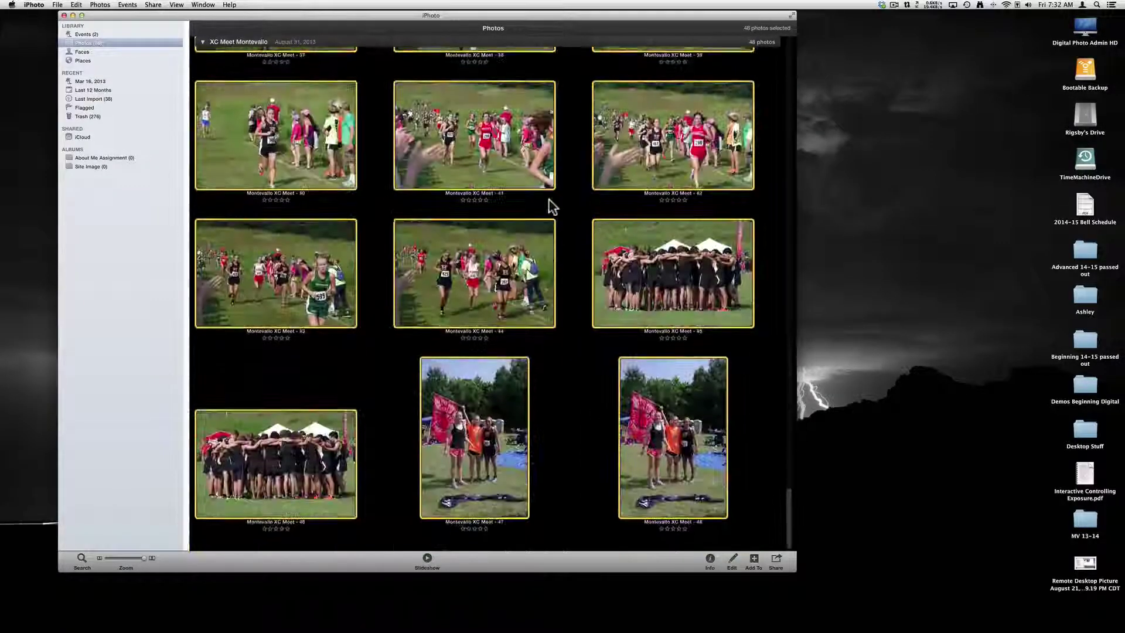